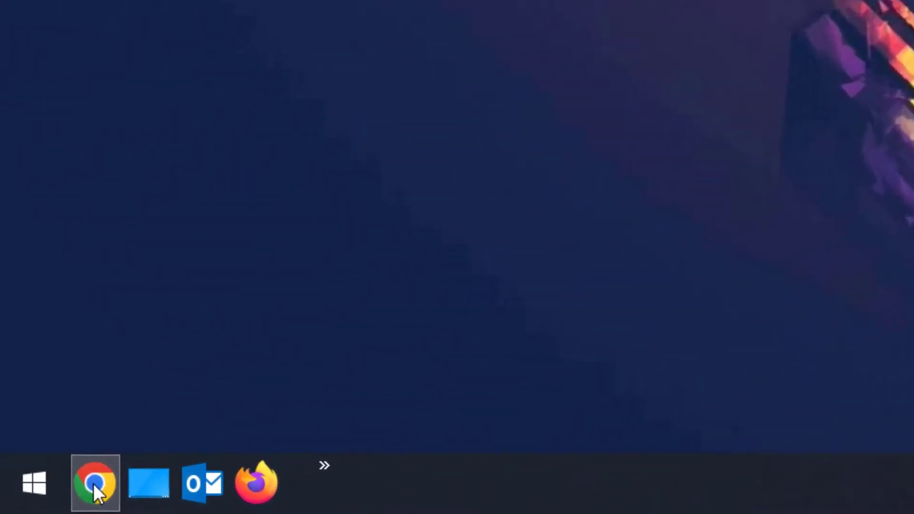
# Step: Launch Chrome, search the web for VirtualBox, and open the Downloads page of virtualbox.org
pyautogui.click(94, 483)
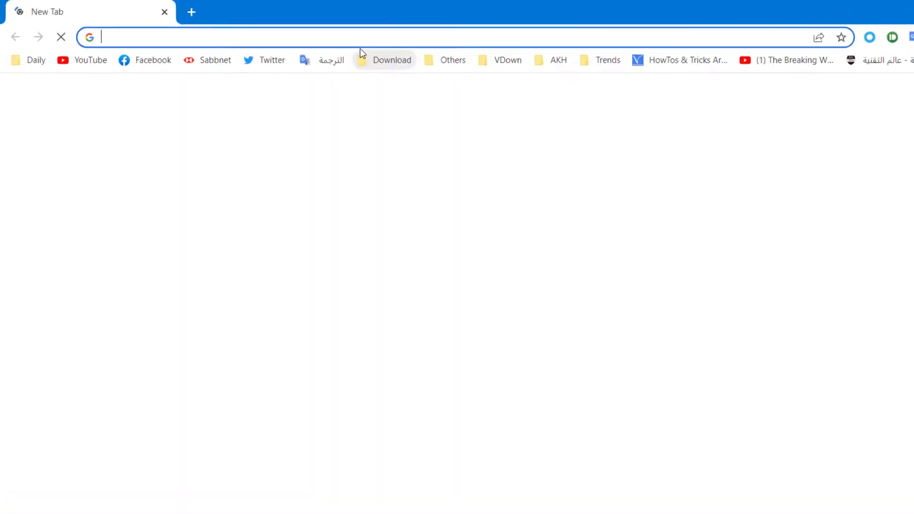
pyautogui.click(363, 39)
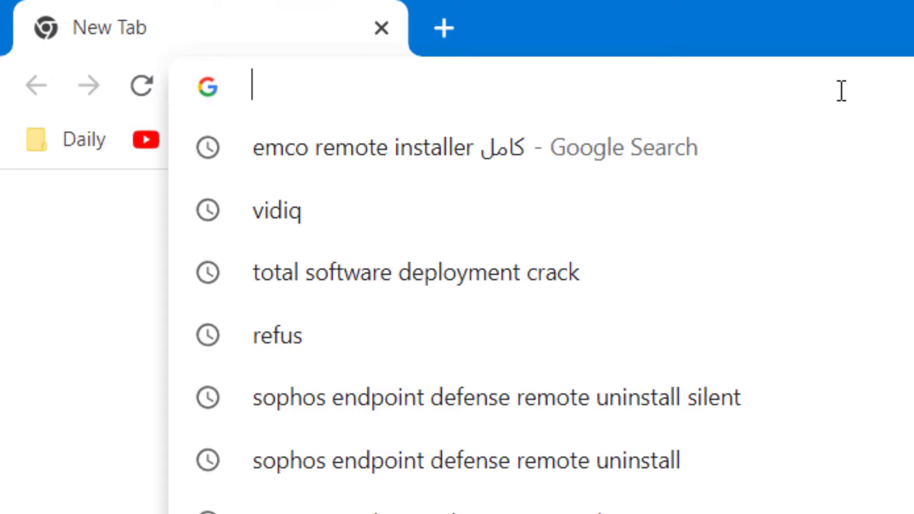
pyautogui.write('vir')
pyautogui.press('Down')
pyautogui.press('Return')
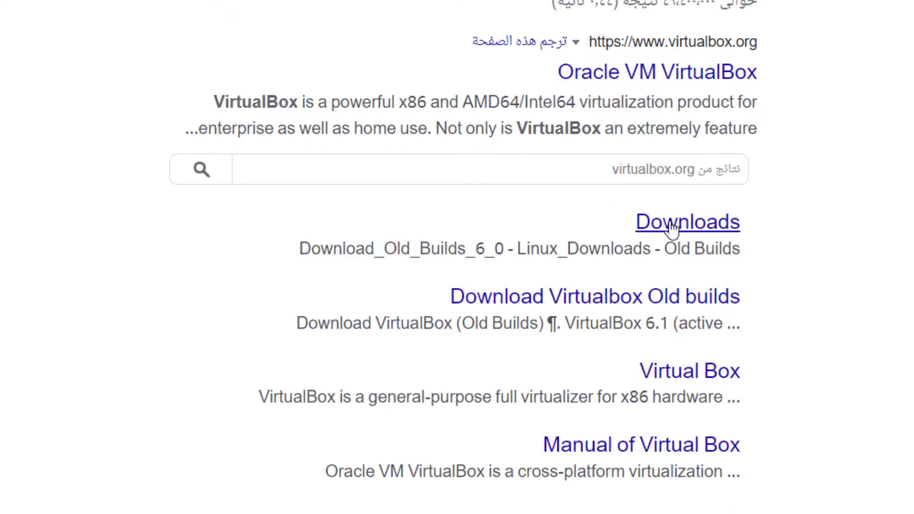
pyautogui.click(671, 228)
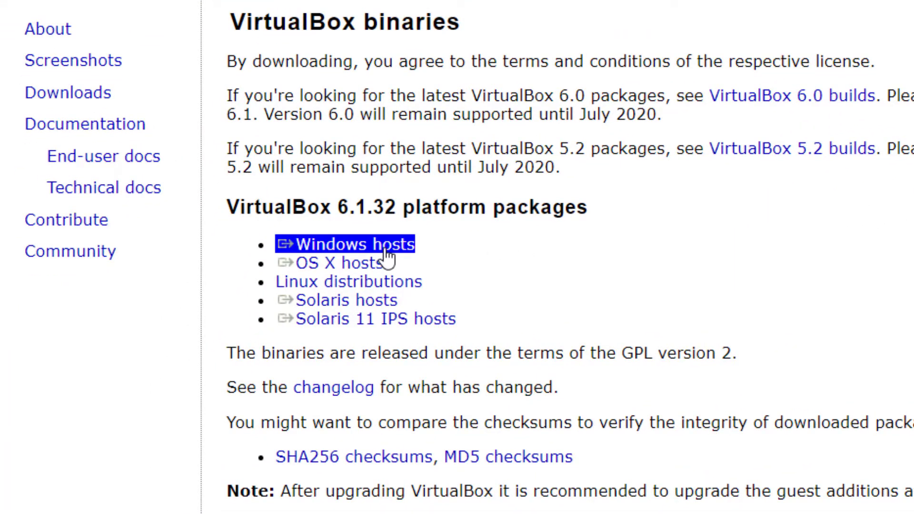
# Step: Download the VirtualBox 6.1.32 package for Windows hosts and launch the installer from the download manager
pyautogui.click(387, 257)
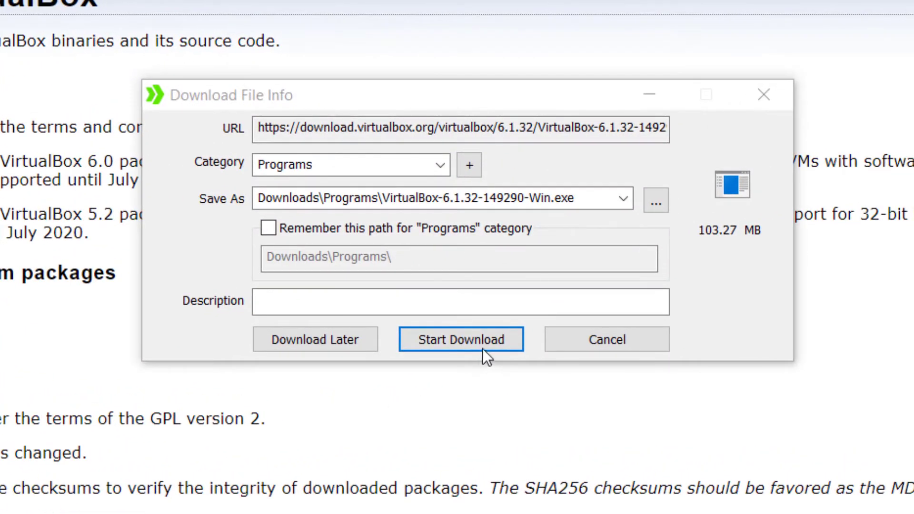
pyautogui.click(485, 346)
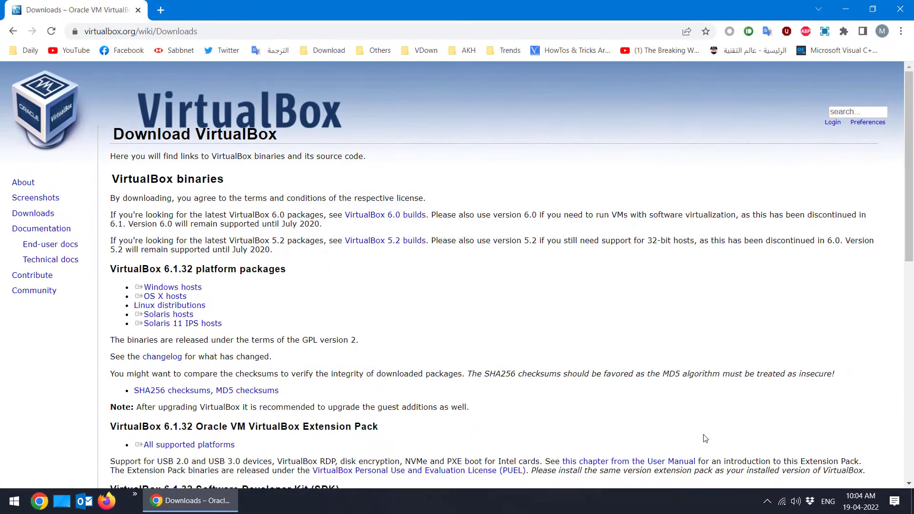
pyautogui.click(765, 500)
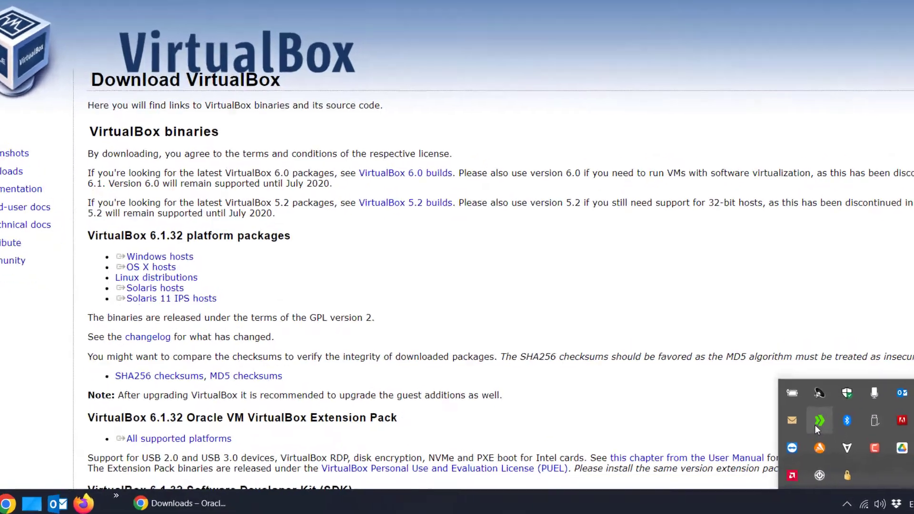
pyautogui.doubleClick(743, 429)
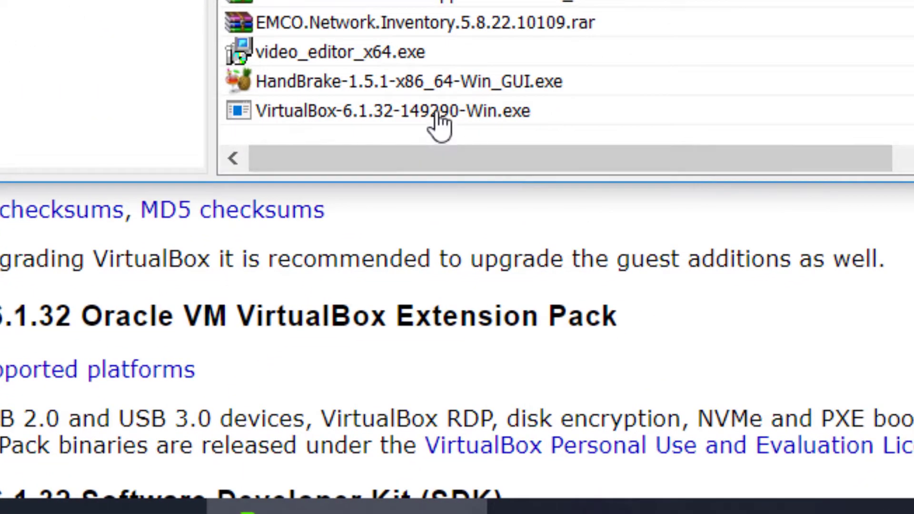
pyautogui.doubleClick(417, 151)
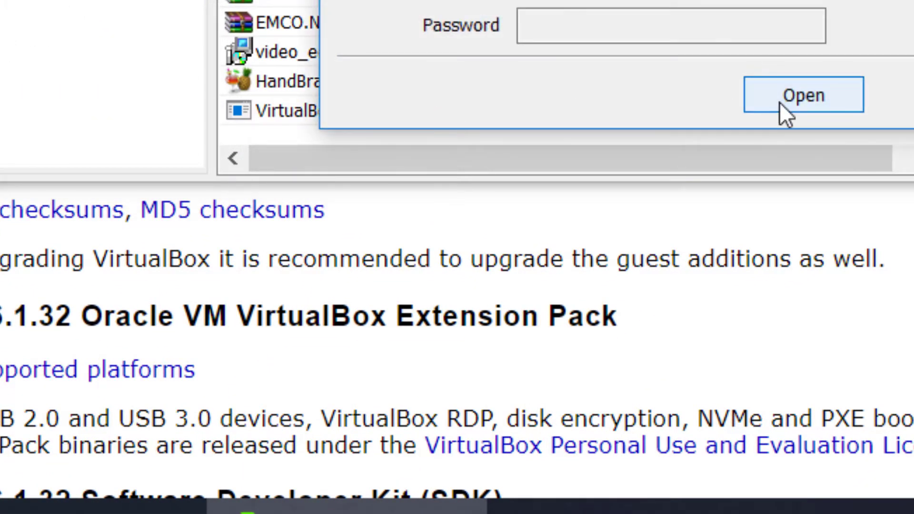
pyautogui.click(773, 111)
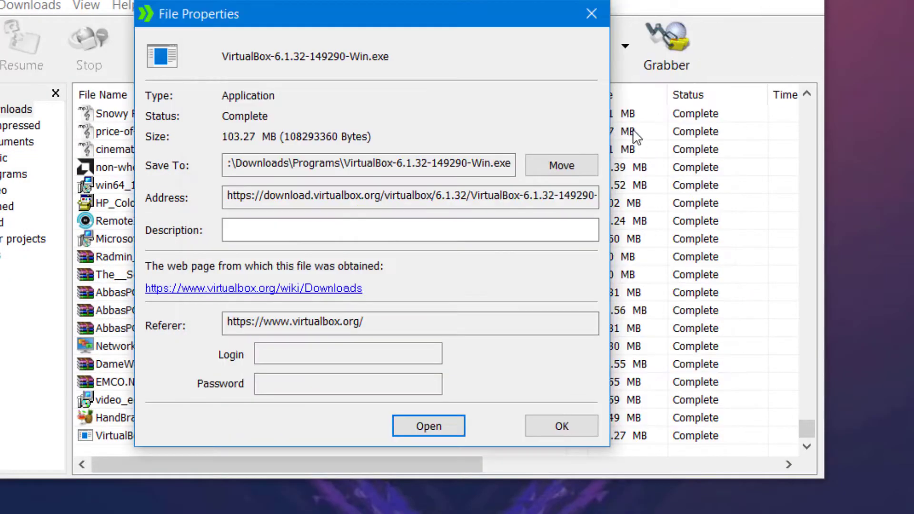
pyautogui.click(539, 422)
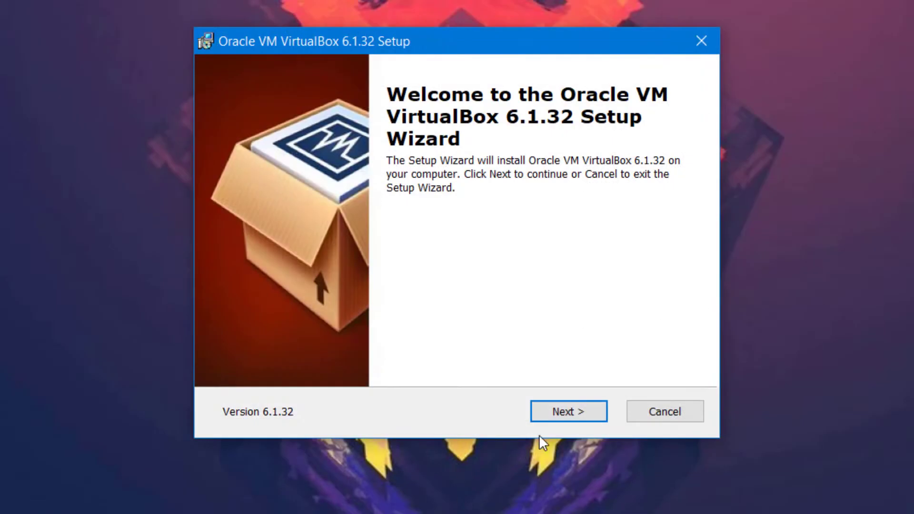
# Step: Install VirtualBox 6.1.32 with the default features and location, and start it when setup finishes
pyautogui.click(567, 409)
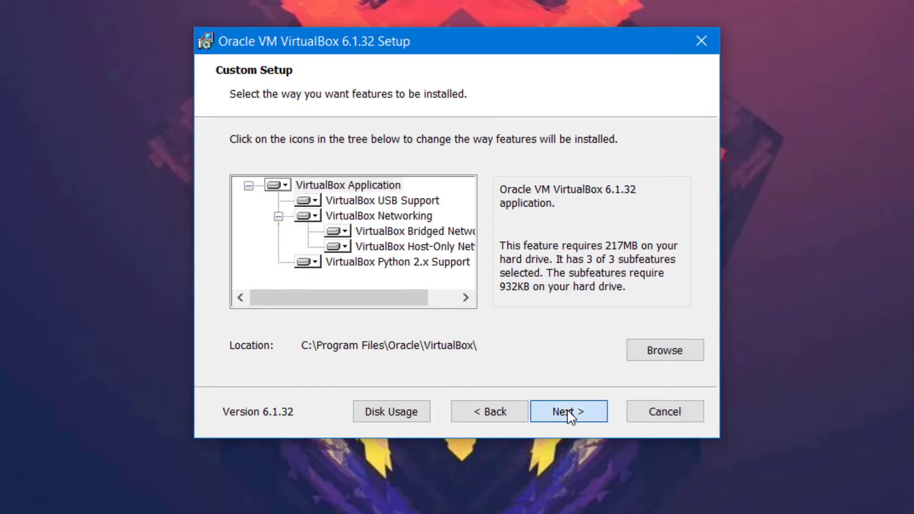
pyautogui.click(567, 410)
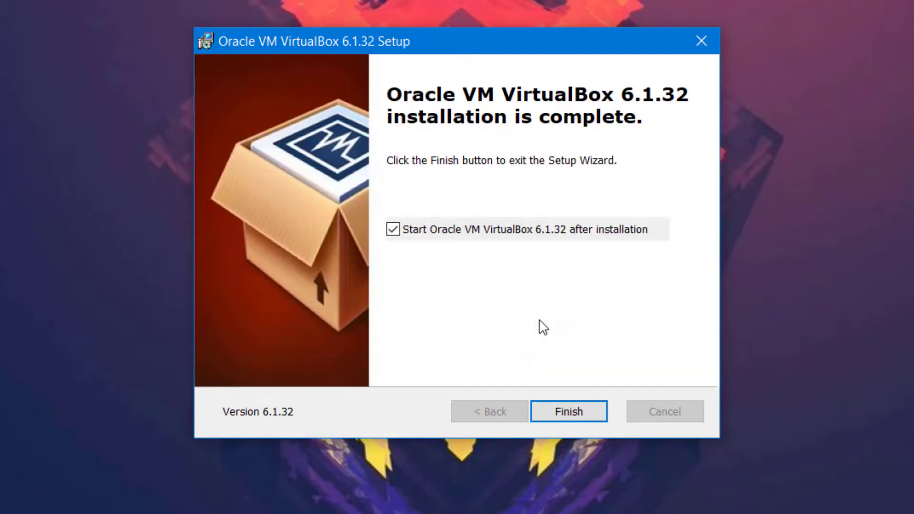
pyautogui.click(568, 410)
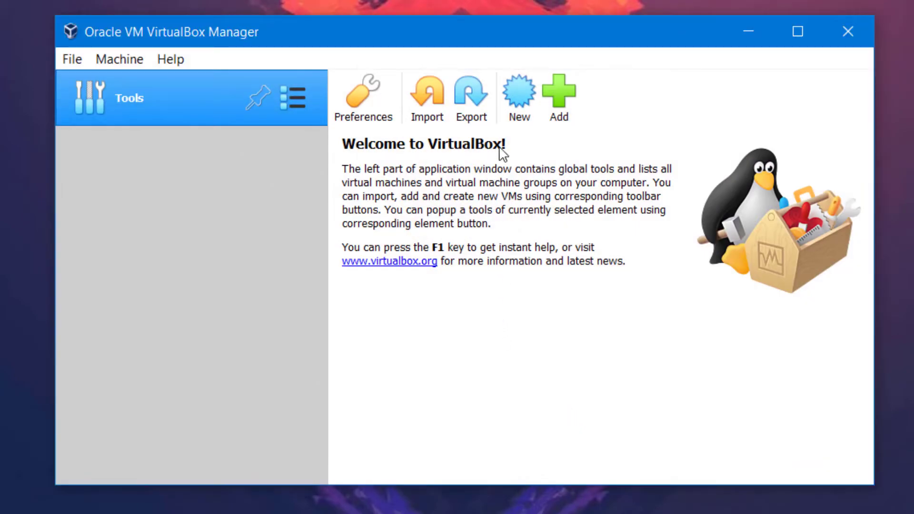
# Step: Create a new virtual machine named Windows 11, version Windows 11 (64-bit), with 4096 MB of memory
pyautogui.click(513, 102)
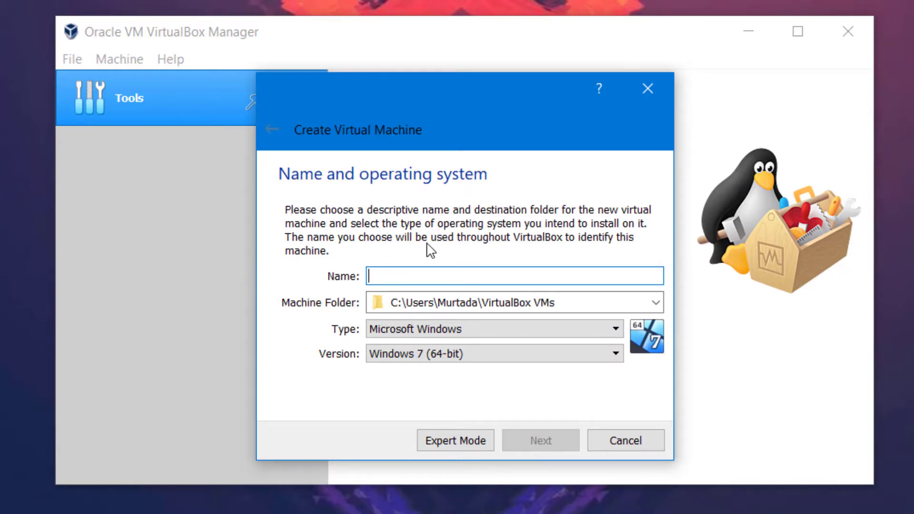
pyautogui.write('Windows ')
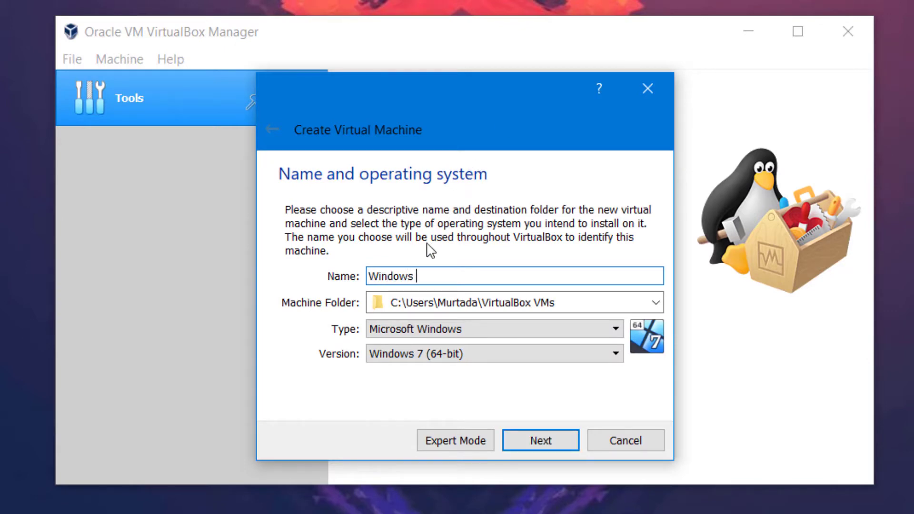
pyautogui.write('11')
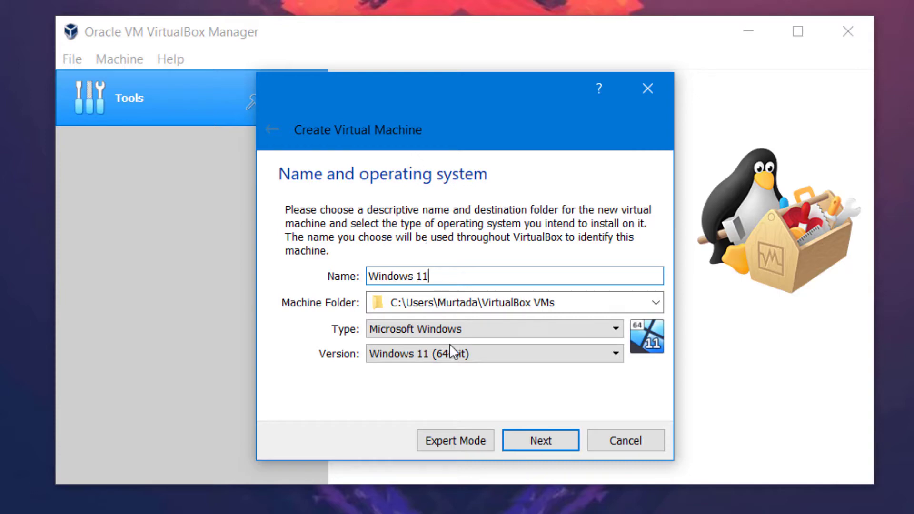
pyautogui.click(542, 439)
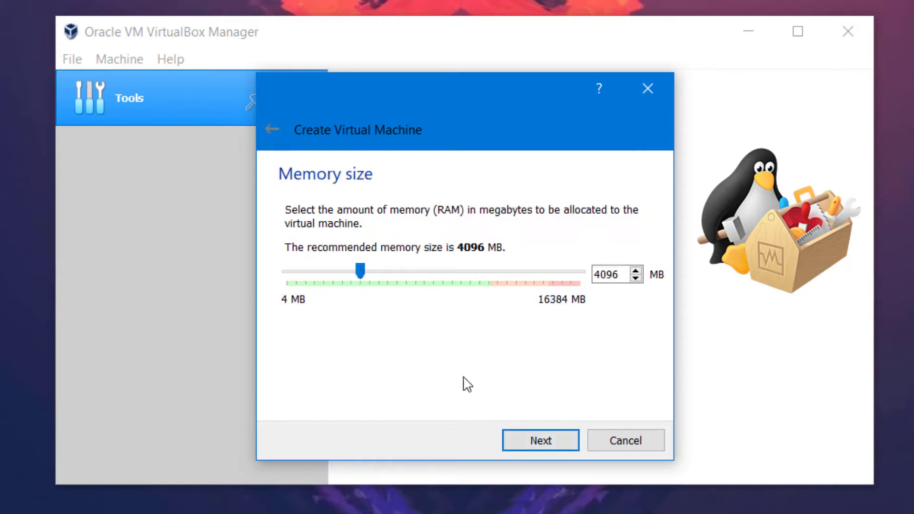
pyautogui.click(535, 441)
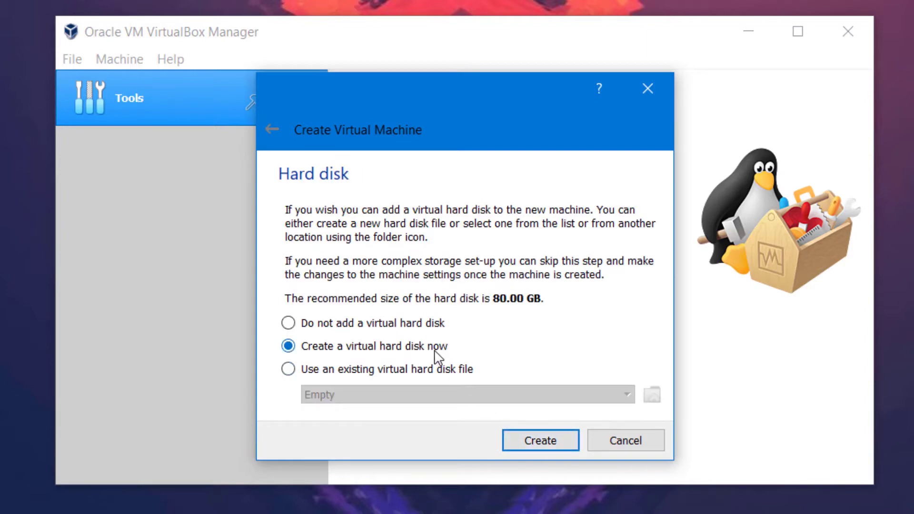
# Step: Create a new dynamically allocated 80 GB VDI virtual hard disk for the Windows 11 machine
pyautogui.click(533, 443)
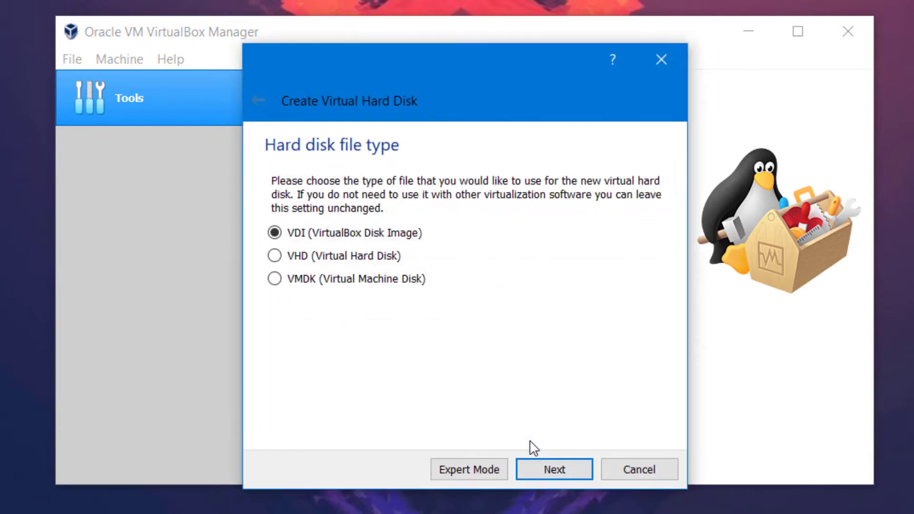
pyautogui.click(544, 465)
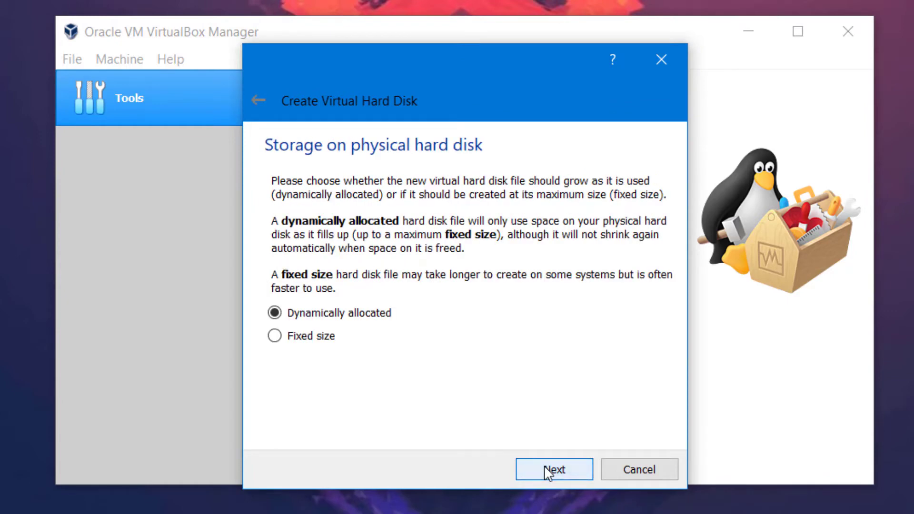
pyautogui.click(545, 469)
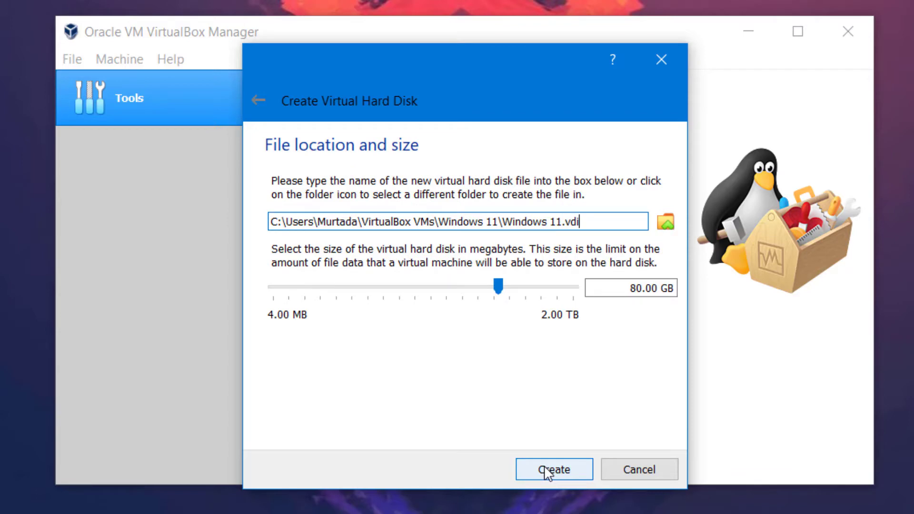
pyautogui.click(548, 471)
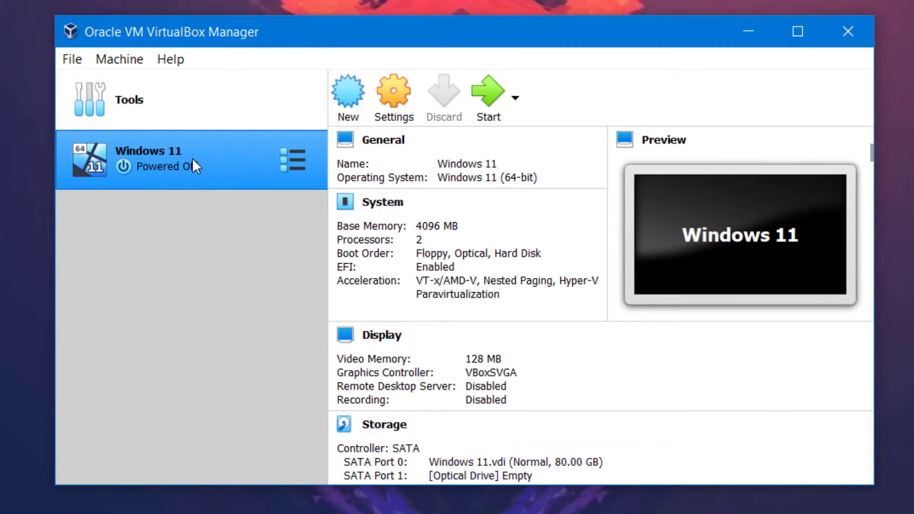
# Step: Start the Windows 11 virtual machine using Win11_English_x64v1 from Local Disk (D:) as the start-up disk
pyautogui.click(132, 81)
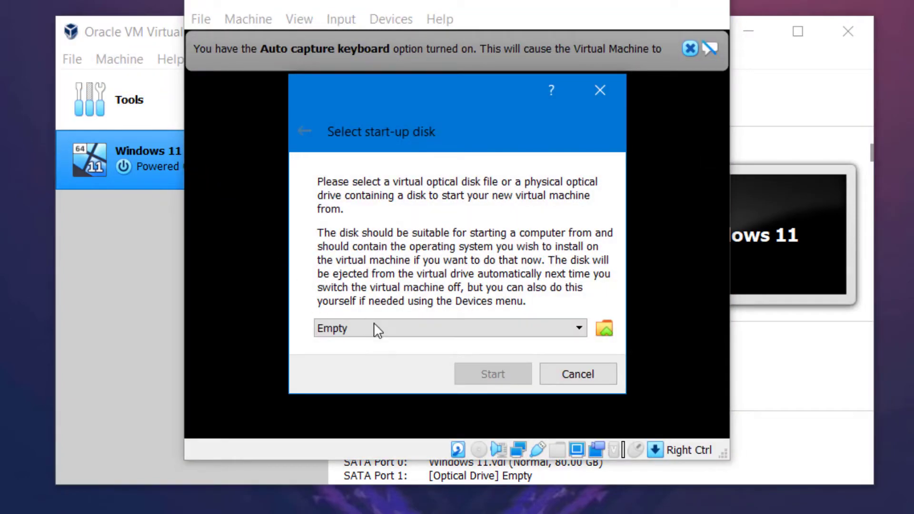
pyautogui.click(604, 330)
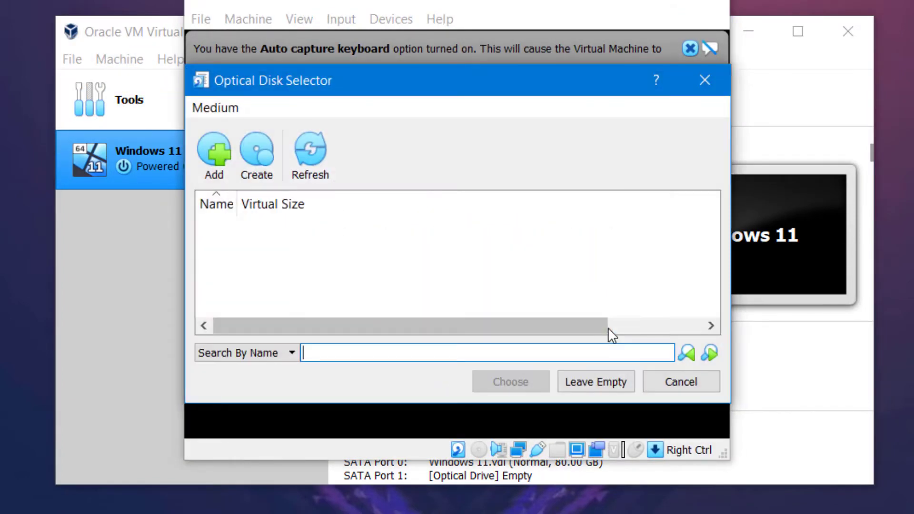
pyautogui.click(216, 153)
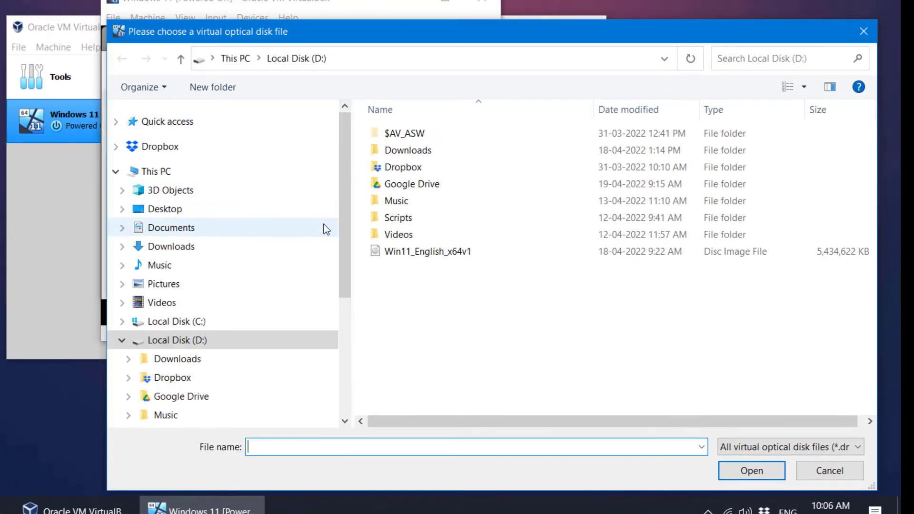
pyautogui.click(399, 252)
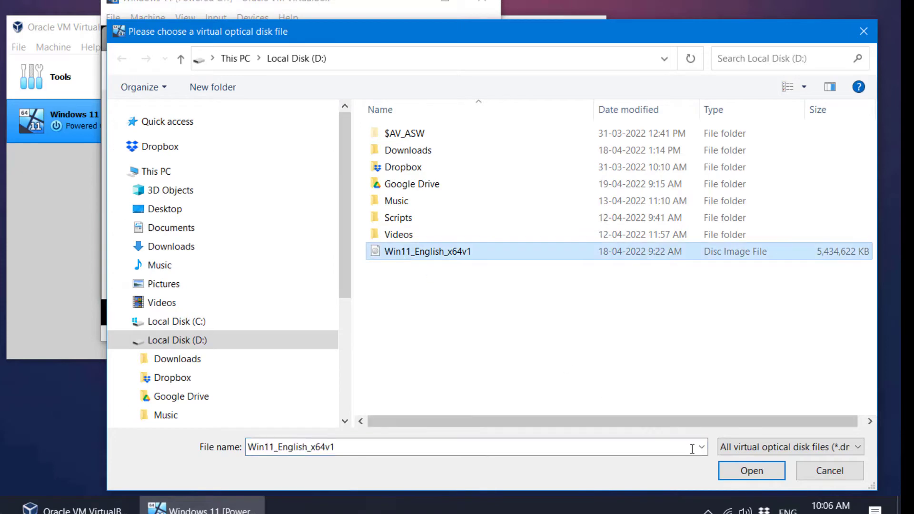
pyautogui.click(753, 476)
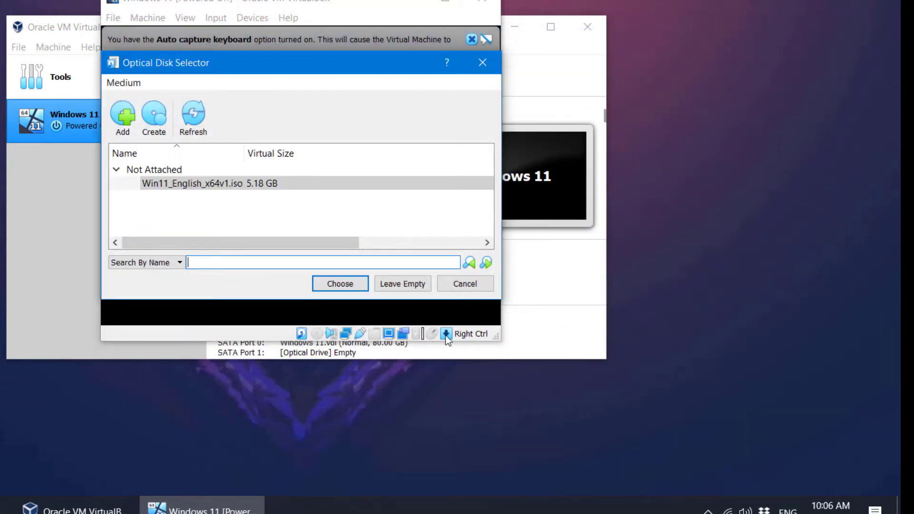
pyautogui.click(350, 287)
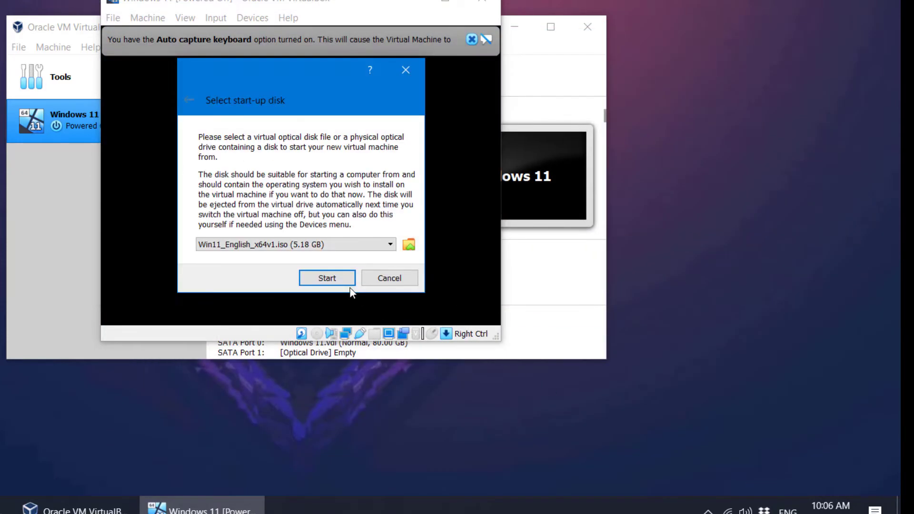
pyautogui.click(334, 279)
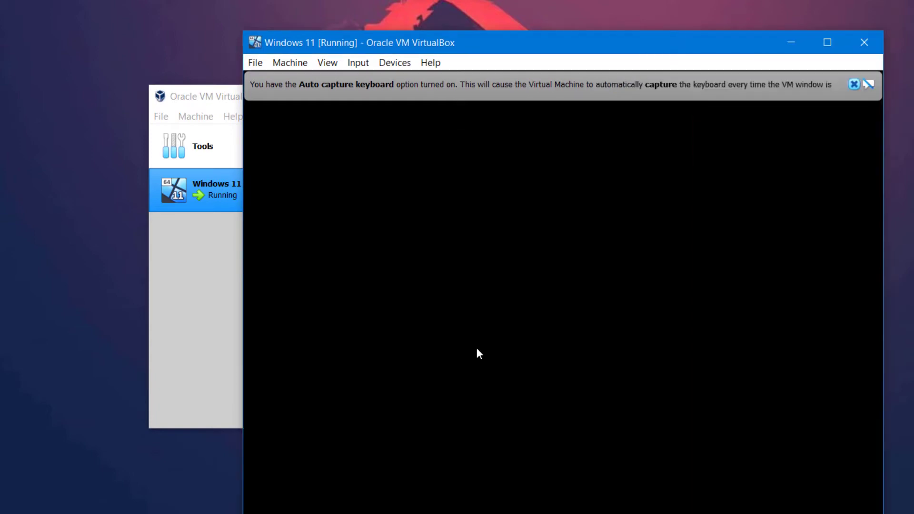
# Step: Reposition the running machine's window, boot it from the installation DVD, and dismiss the keyboard capture notice
pyautogui.moveTo(438, 41); pyautogui.dragTo(326, 4)
pyautogui.press('Return')
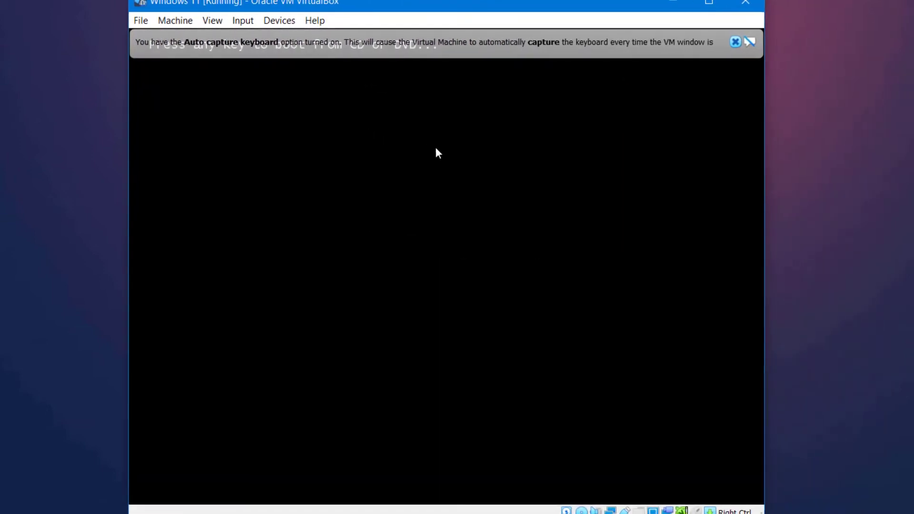
pyautogui.click(707, 42)
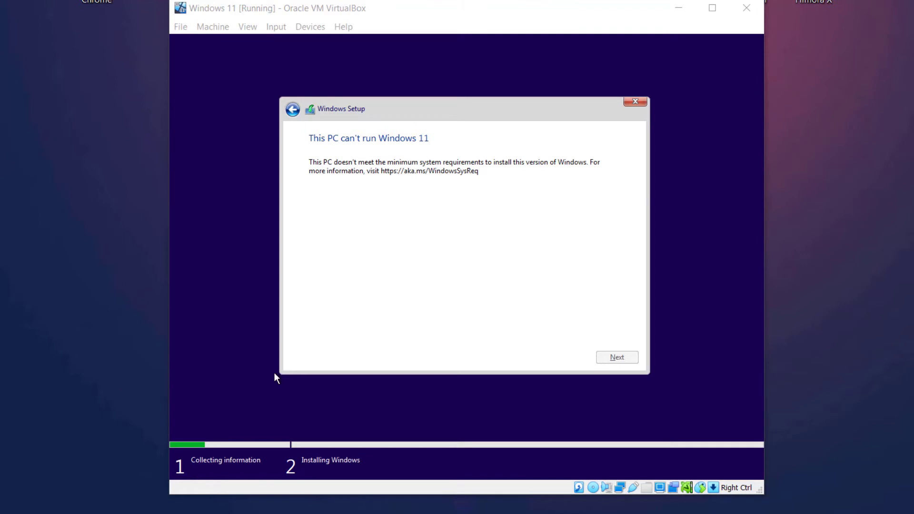
# Step: Cancel the blocked installation, open a command prompt in Windows Setup, and launch the Registry Editor with regedit
pyautogui.click(636, 102)
pyautogui.click(539, 310)
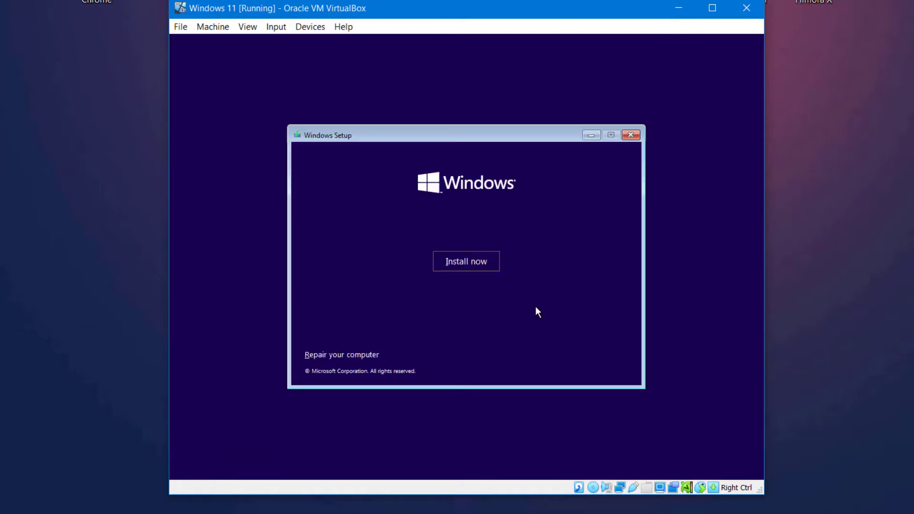
pyautogui.hotkey('shift', 'F10')
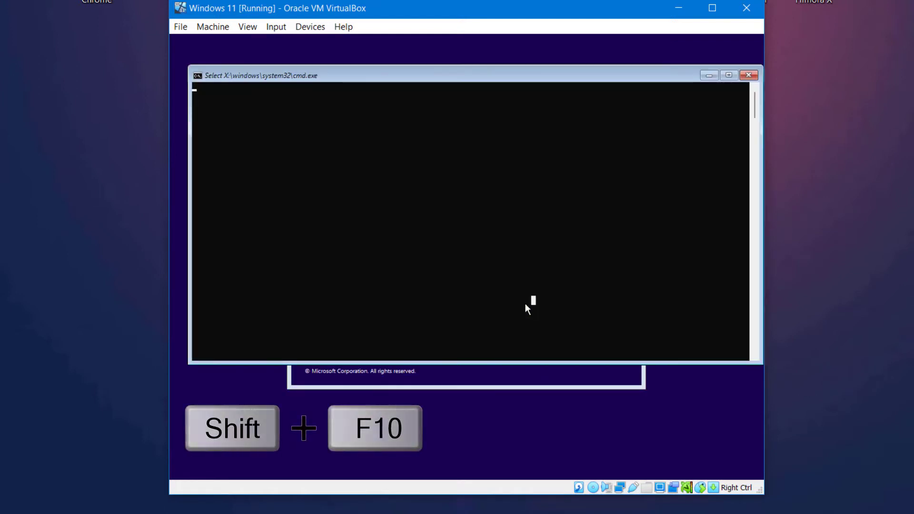
pyautogui.write('f')
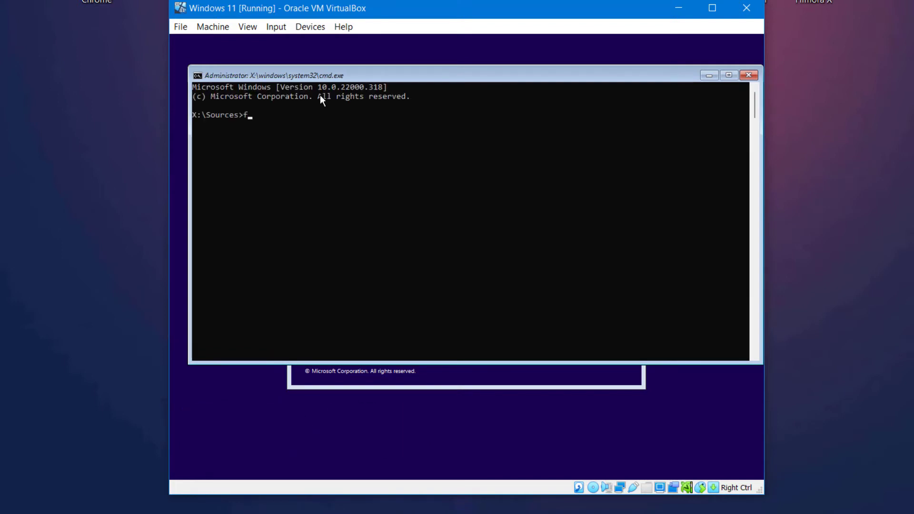
pyautogui.press('BackSpace')
pyautogui.write('regedit')
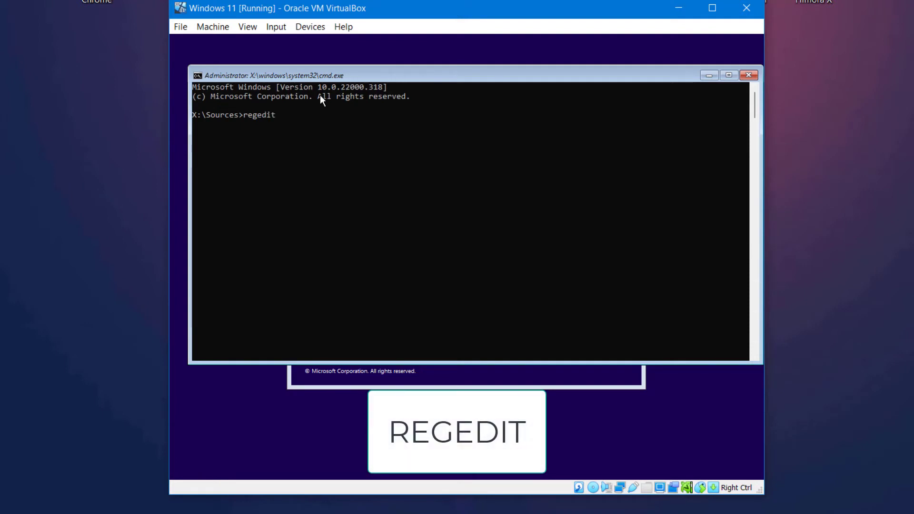
pyautogui.press('Return')
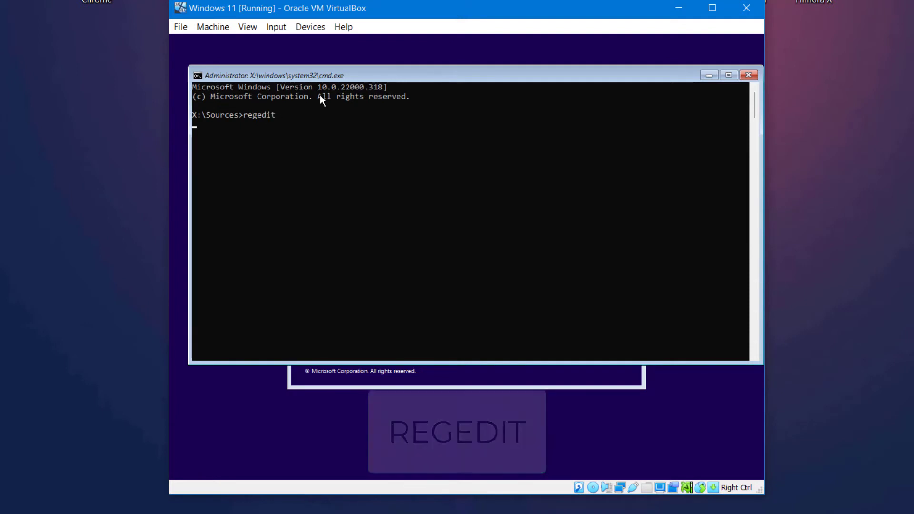
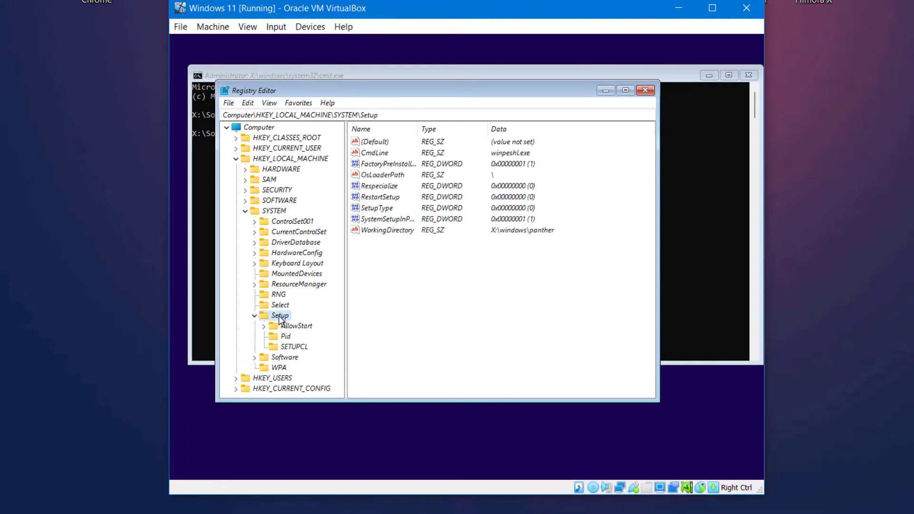
# Step: Create a new registry key named LabConfig under HKEY_LOCAL_MACHINE\SYSTEM\Setup
pyautogui.rightClick(279, 316)
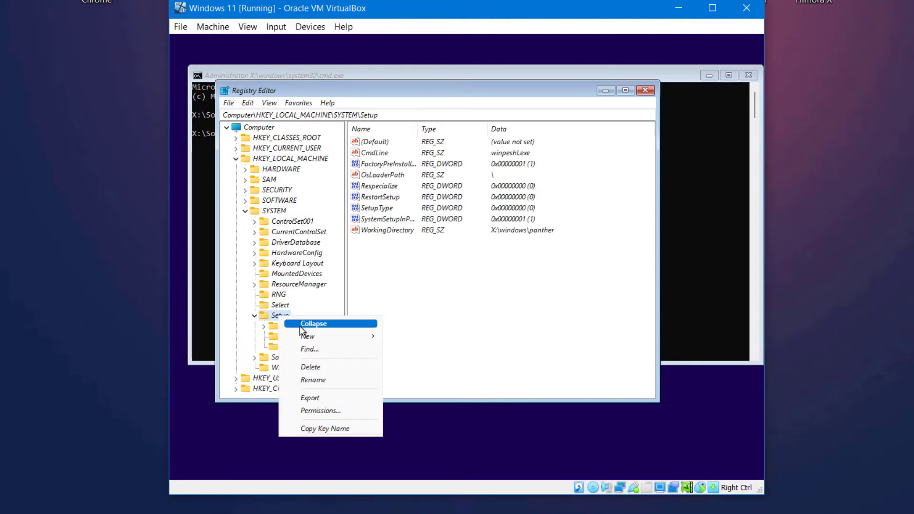
pyautogui.moveTo(325, 336)
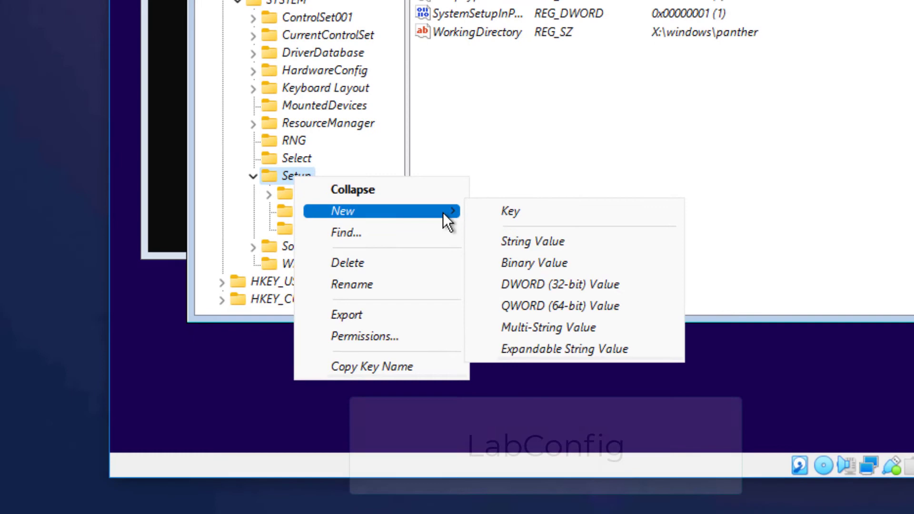
pyautogui.click(485, 211)
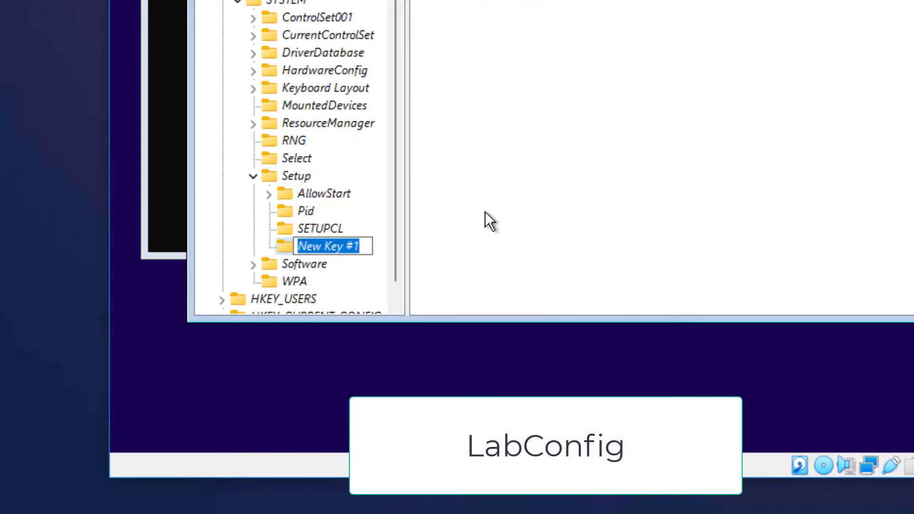
pyautogui.write('LabConf')
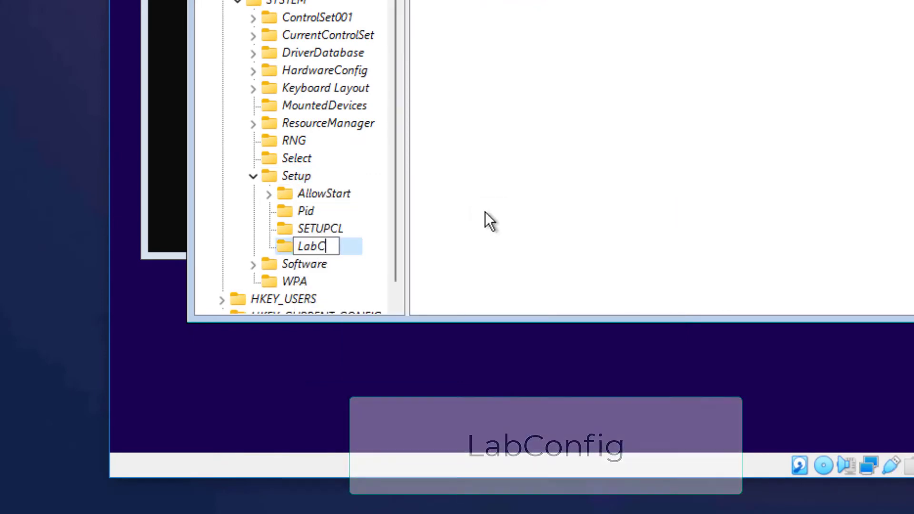
pyautogui.write('ig')
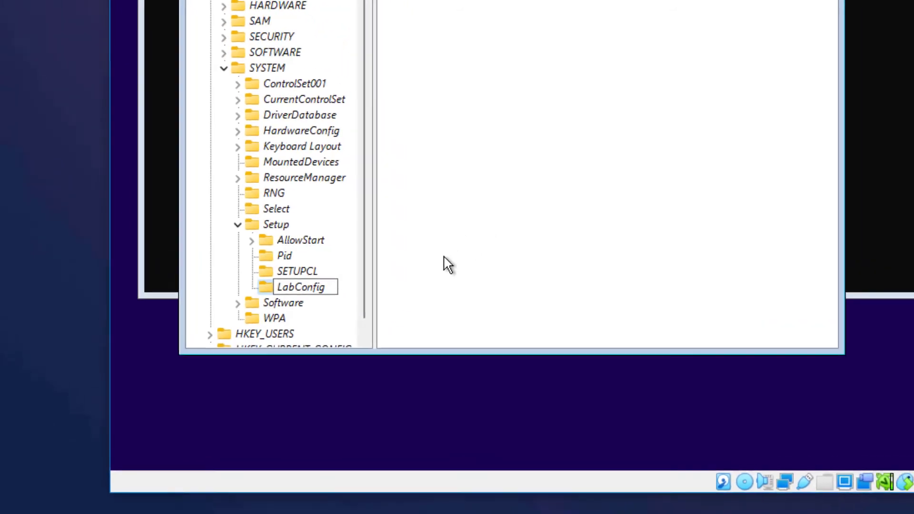
pyautogui.press('Return')
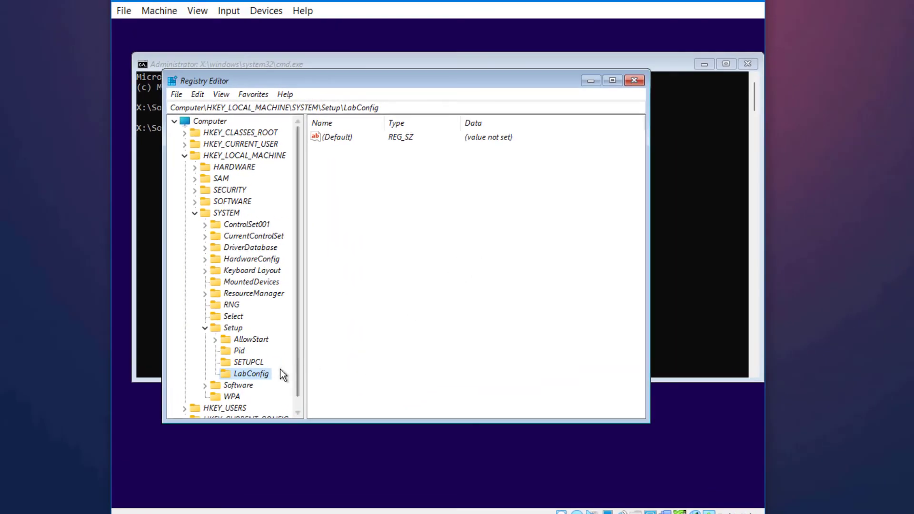
# Step: Add a DWORD (32-bit) value named BypassSecureBootCheck to the LabConfig key and set its data to 1
pyautogui.rightClick(251, 374)
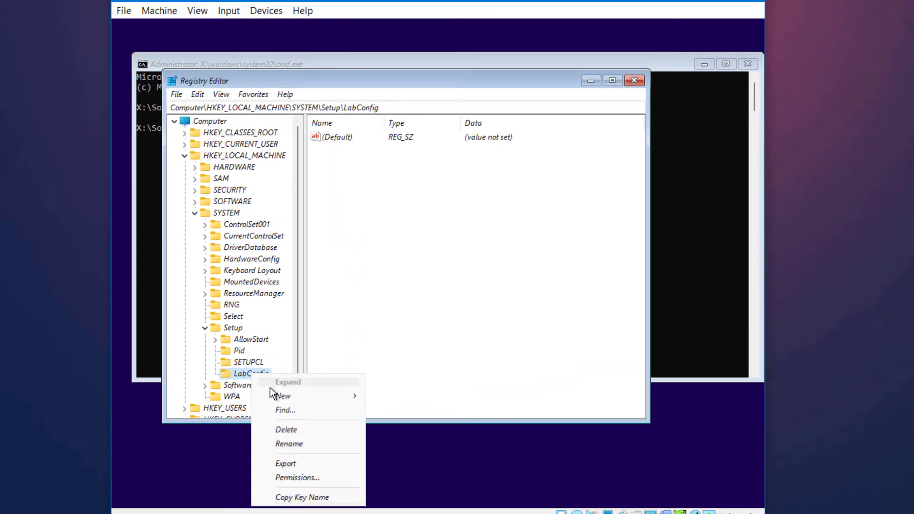
pyautogui.moveTo(285, 394)
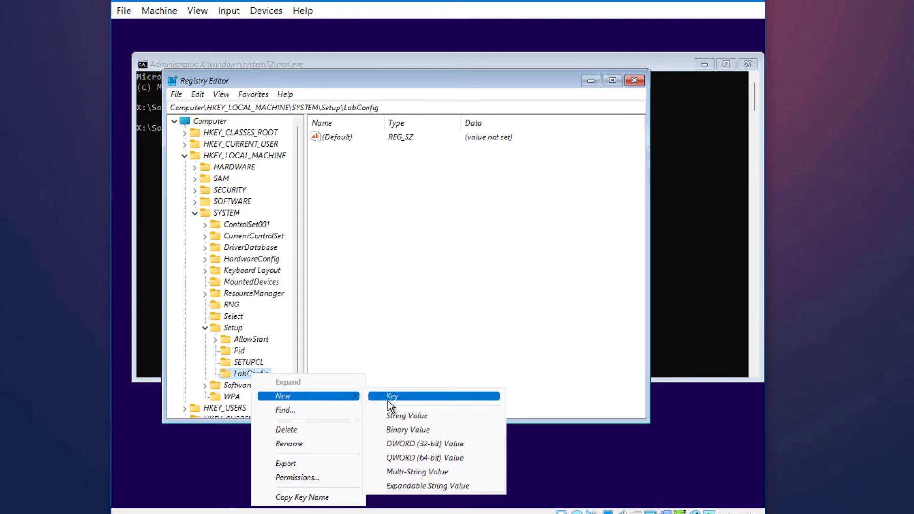
pyautogui.click(401, 444)
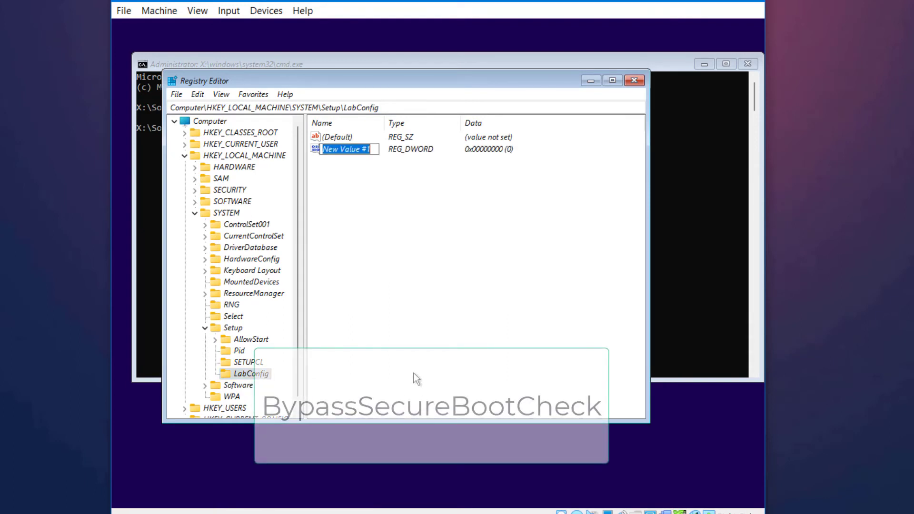
pyautogui.write('BypassS')
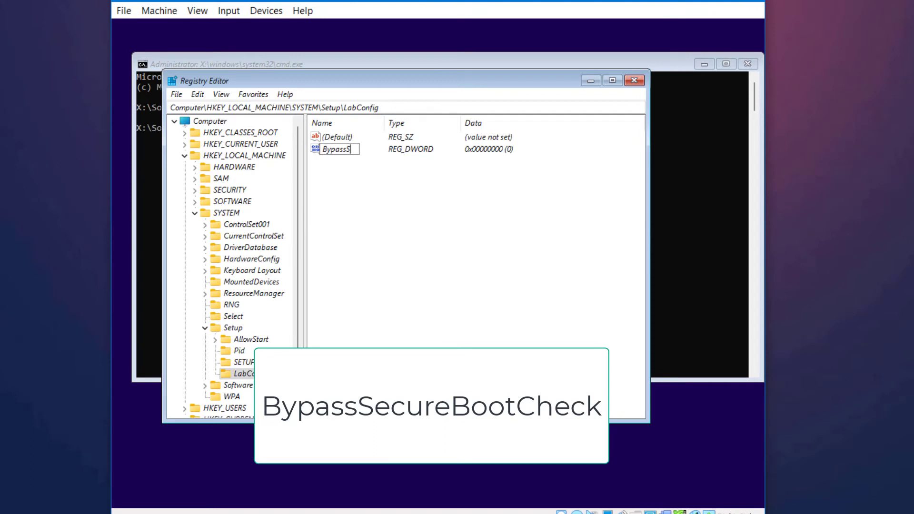
pyautogui.write('ecureBootCheck')
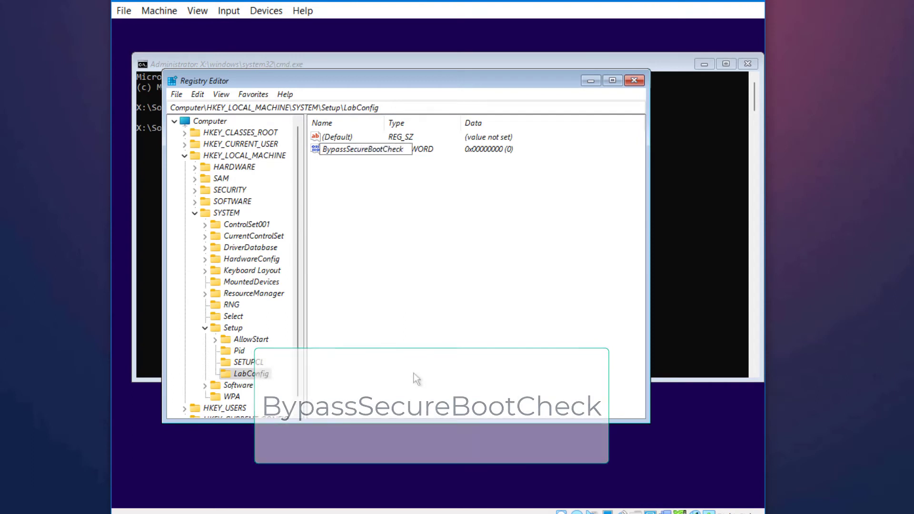
pyautogui.press('Return')
pyautogui.doubleClick(357, 149)
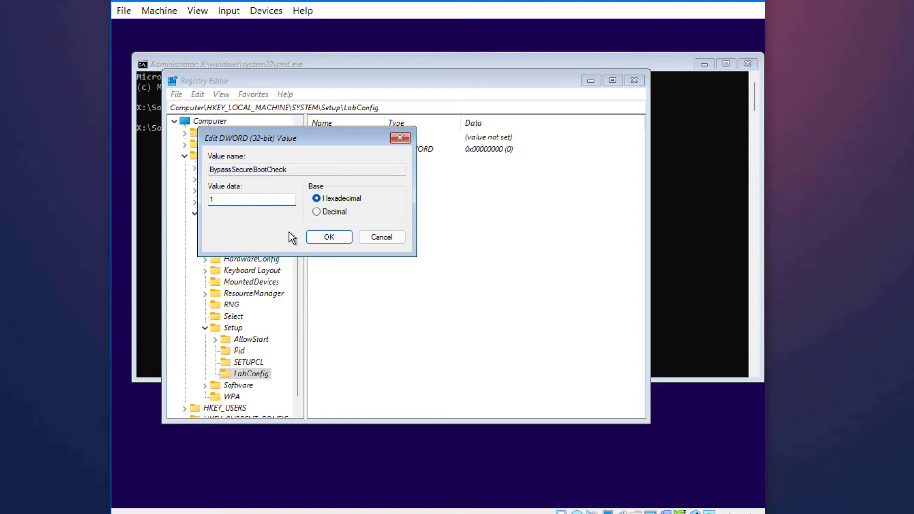
pyautogui.press('Return')
# Step: Add a DWORD (32-bit) value named BypassTPMCheck to the LabConfig key and set its data to 1
pyautogui.rightClick(336, 194)
pyautogui.moveTo(372, 202)
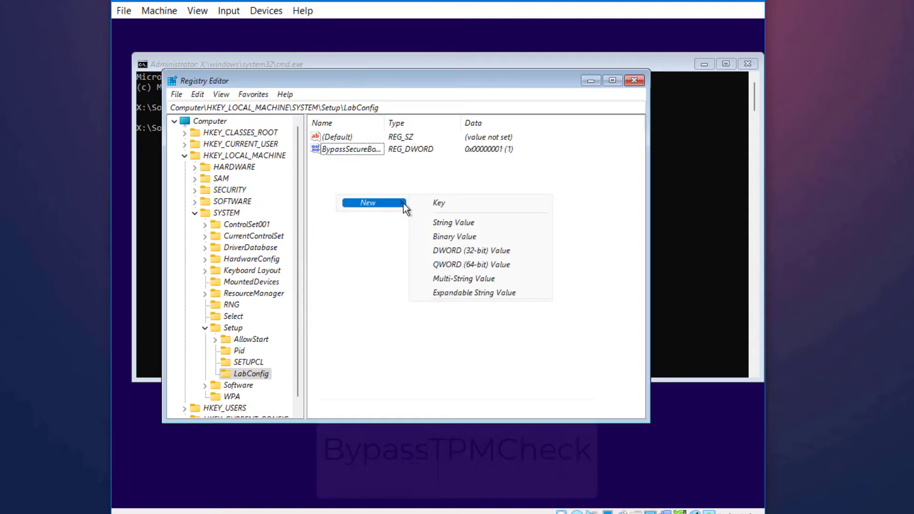
pyautogui.click(448, 251)
pyautogui.write('BypassT')
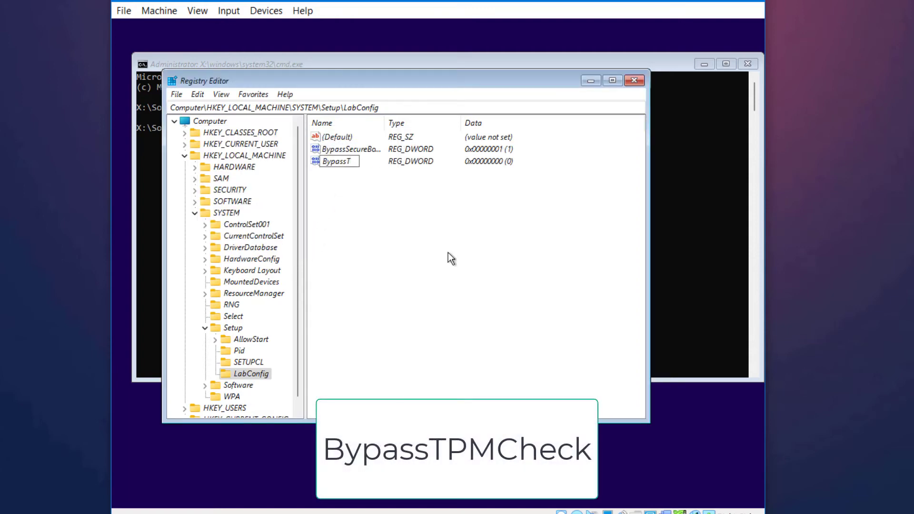
pyautogui.write('PMCheck')
pyautogui.press('Return')
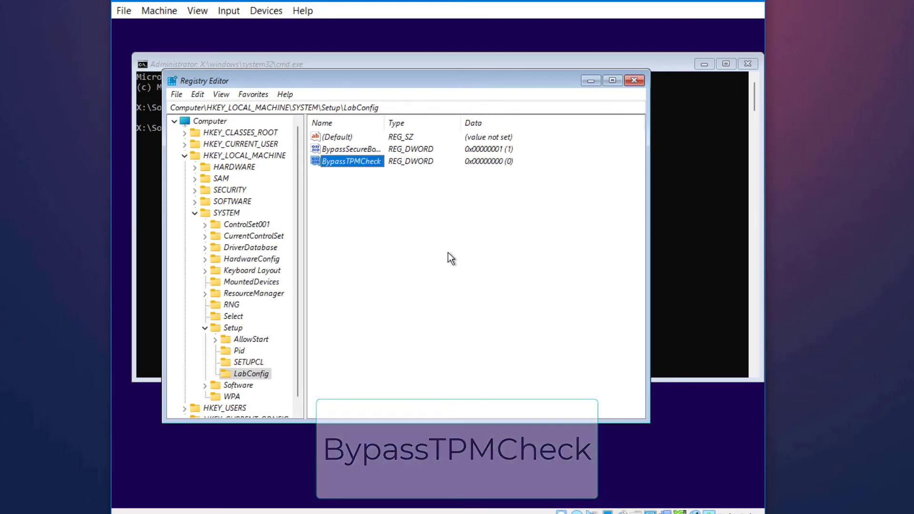
pyautogui.press('Return')
pyautogui.write('1')
pyautogui.press('Return')
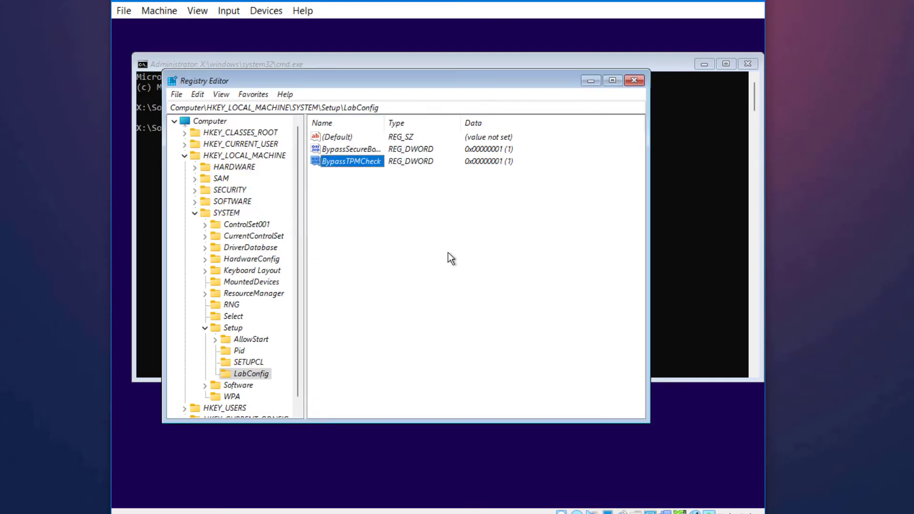
# Step: Close the Registry Editor and the command prompt, and start the Windows installation again
pyautogui.click(634, 91)
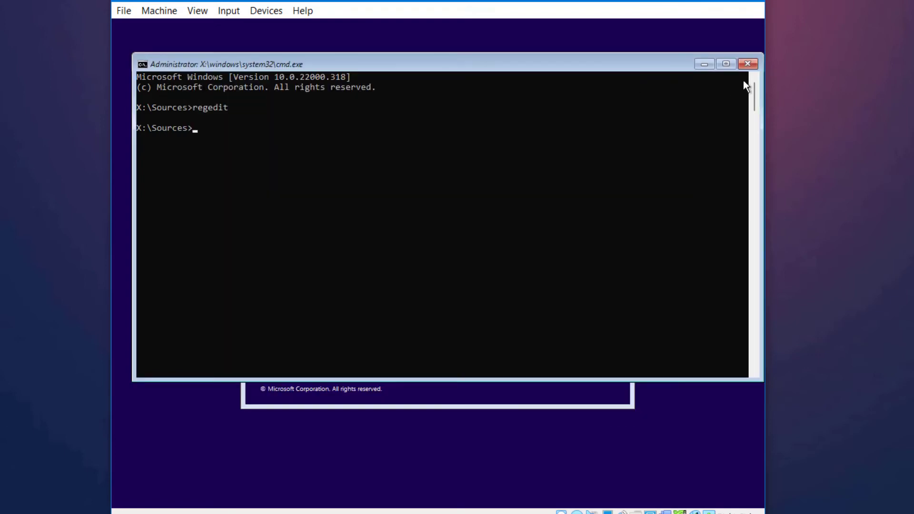
pyautogui.click(749, 65)
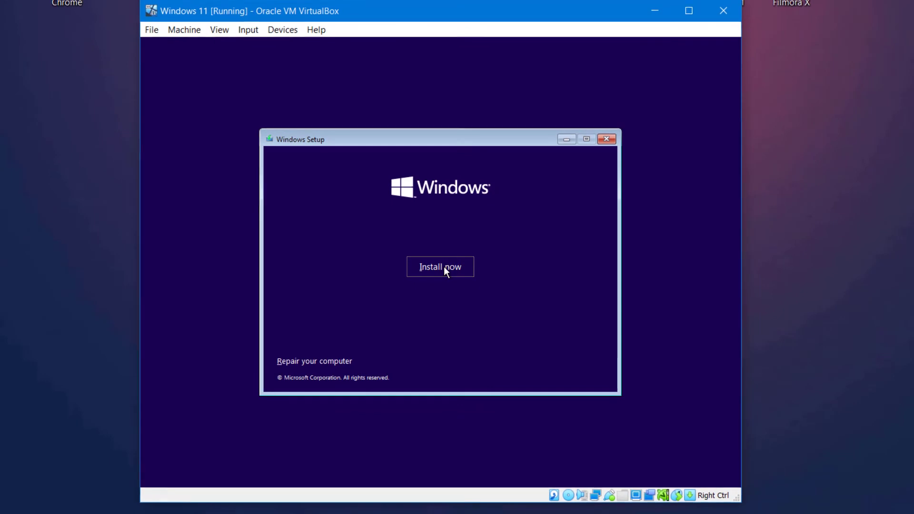
pyautogui.click(443, 266)
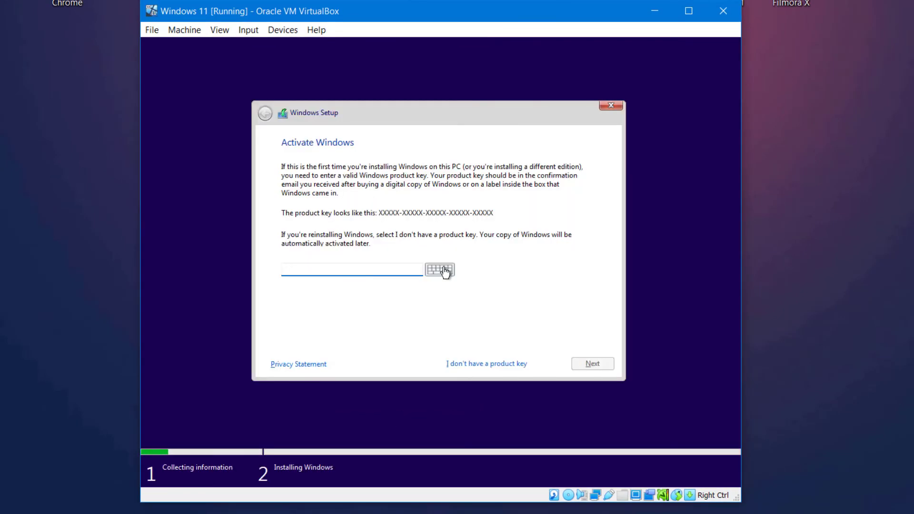
# Step: Continue setup without a product key, selecting Windows 11 Pro as the edition and accepting the license terms
pyautogui.click(471, 364)
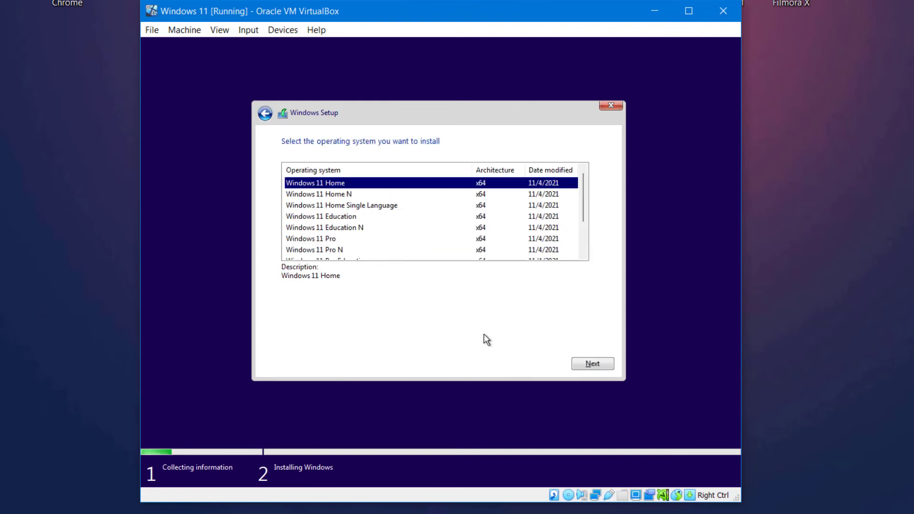
pyautogui.click(347, 240)
pyautogui.click(583, 364)
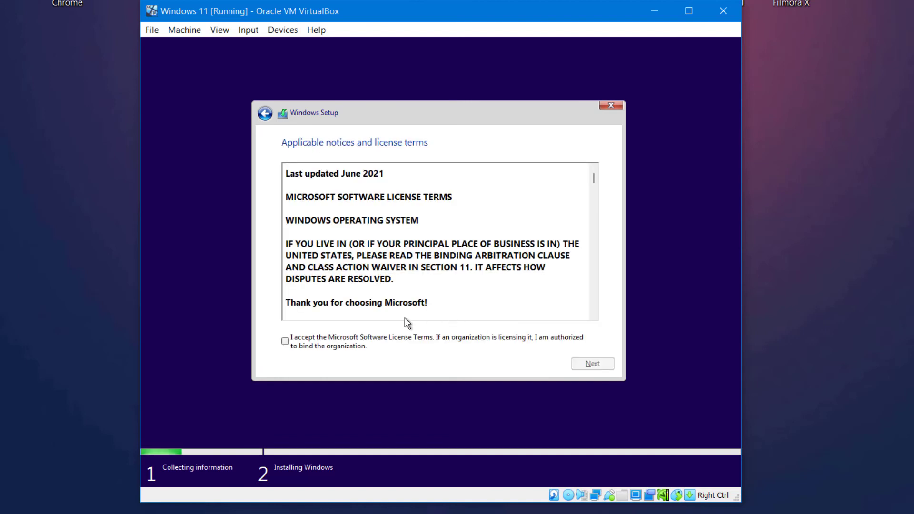
pyautogui.click(381, 337)
pyautogui.click(585, 363)
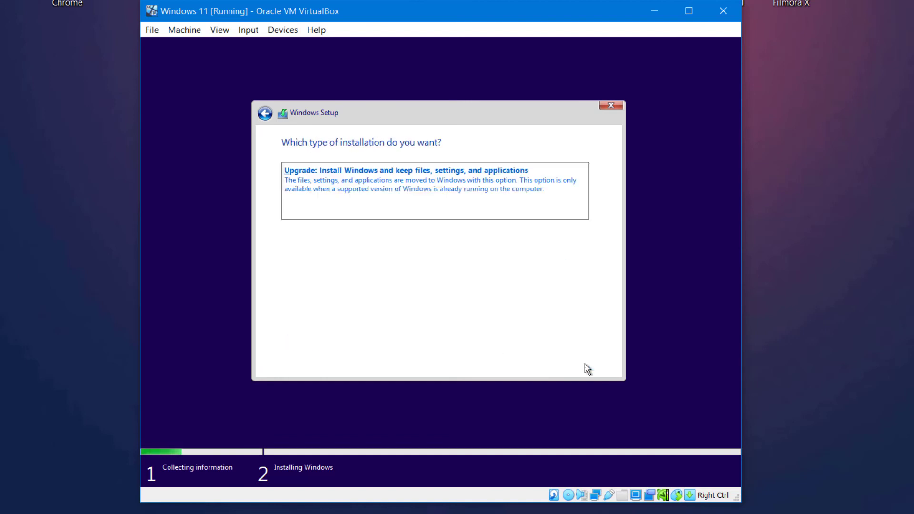
# Step: Choose the custom installation, create an 81920 MB partition from Drive 0's unallocated space, and install Windows on the primary partition
pyautogui.click(399, 265)
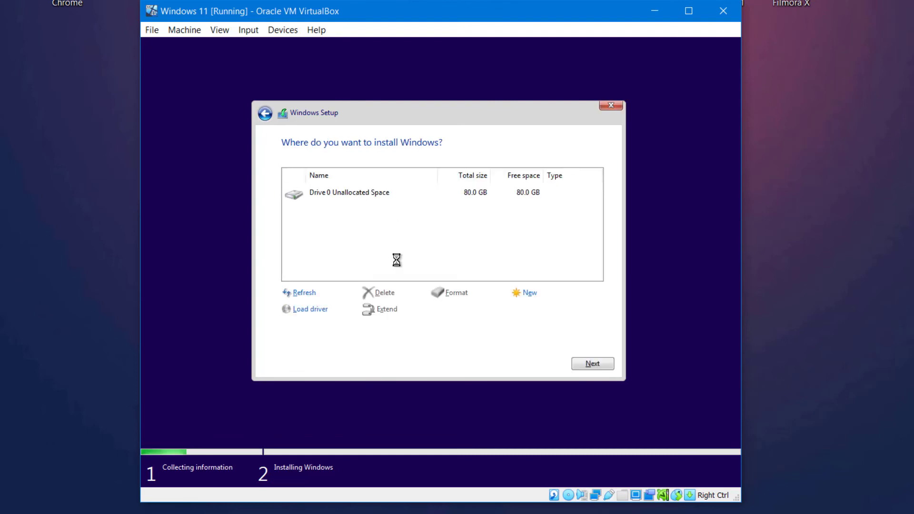
pyautogui.click(525, 295)
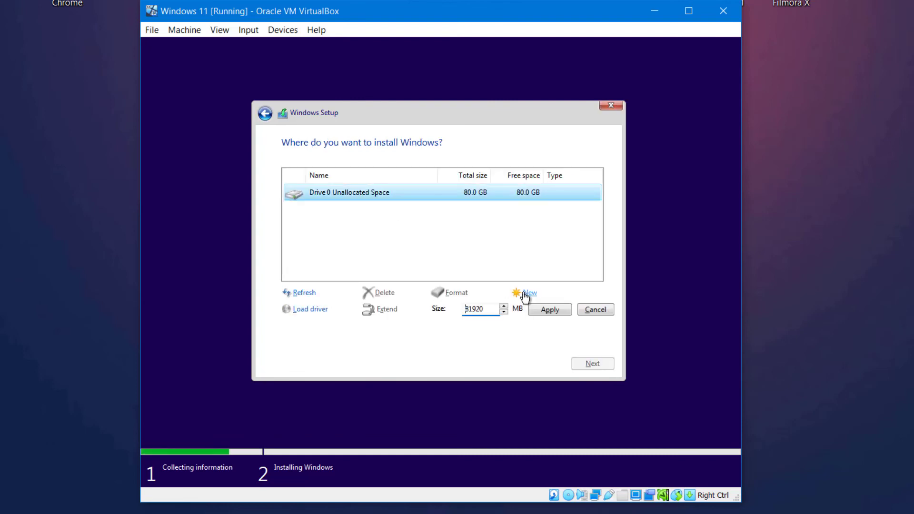
pyautogui.click(540, 310)
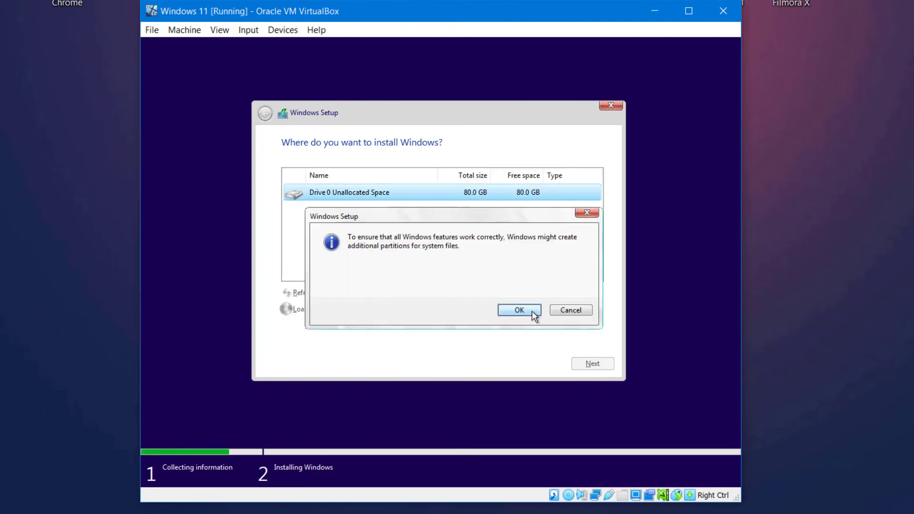
pyautogui.click(519, 309)
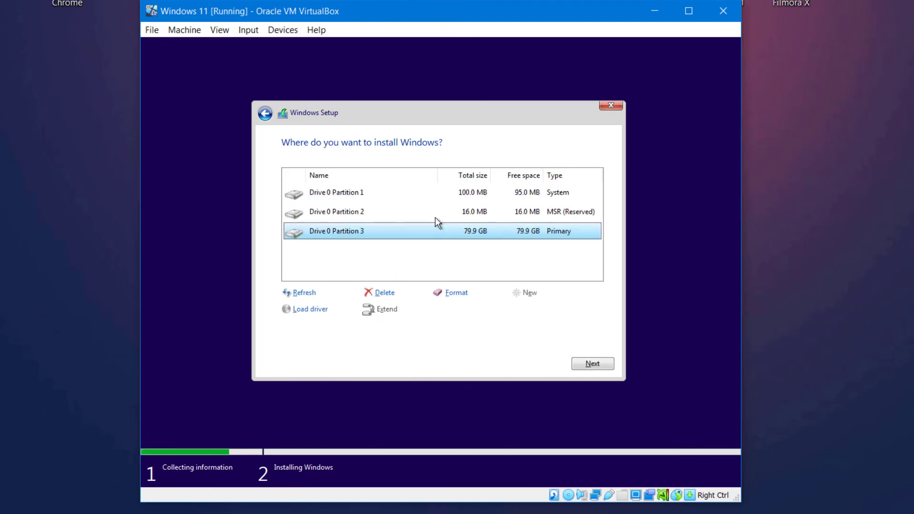
pyautogui.click(585, 366)
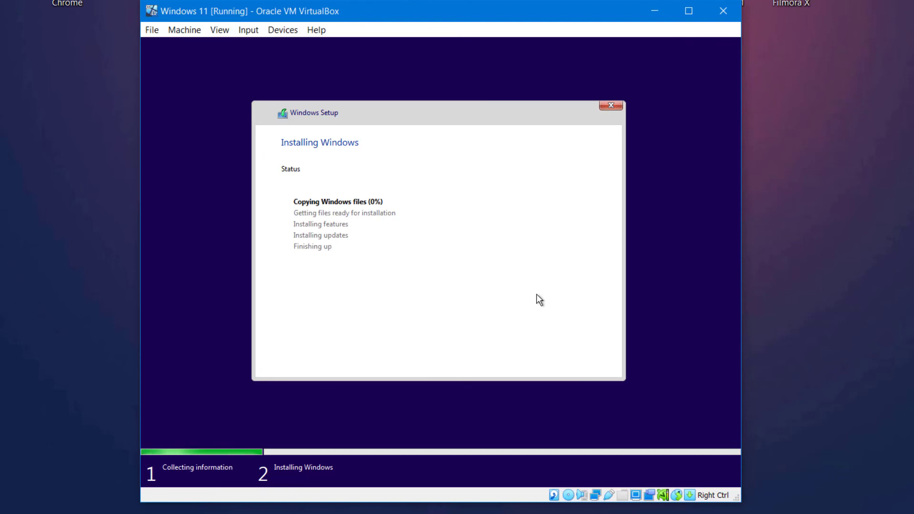